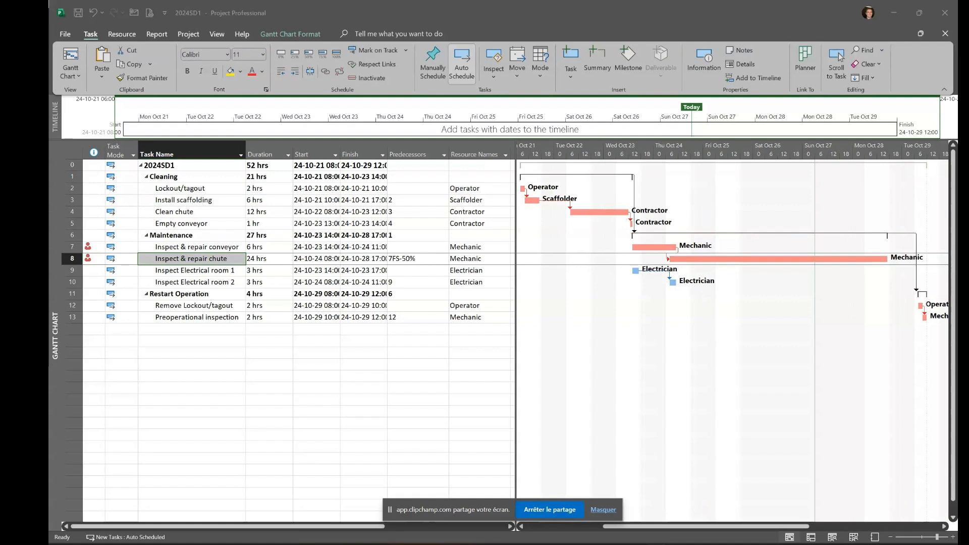
Switch to the Resource Sheet view and open the Change Working Time settings.
left_click(70, 73)
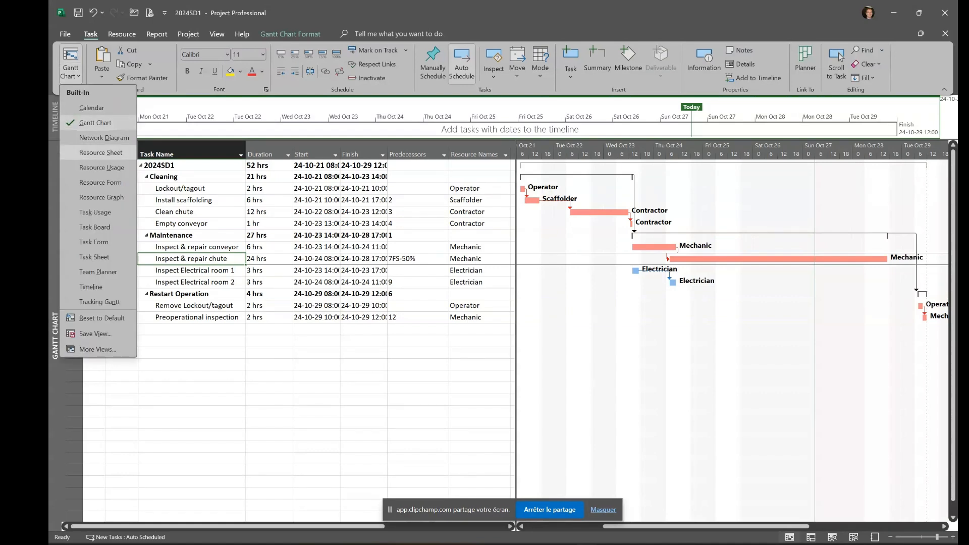
key("Return")
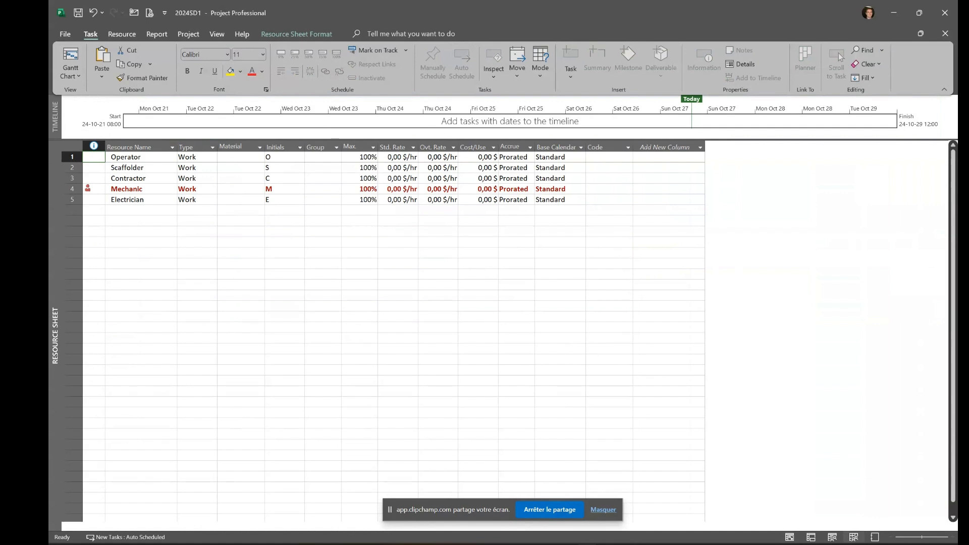
left_click(188, 34)
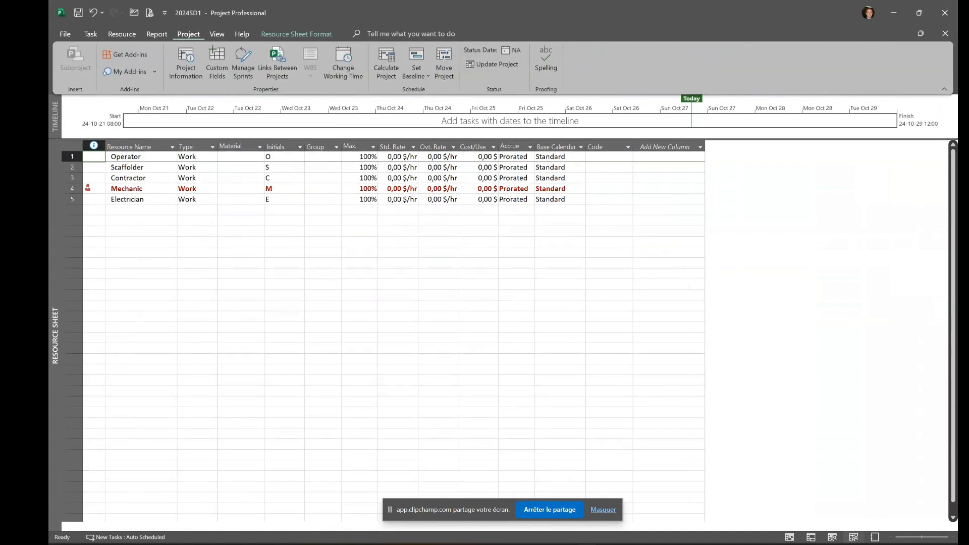
left_click(343, 63)
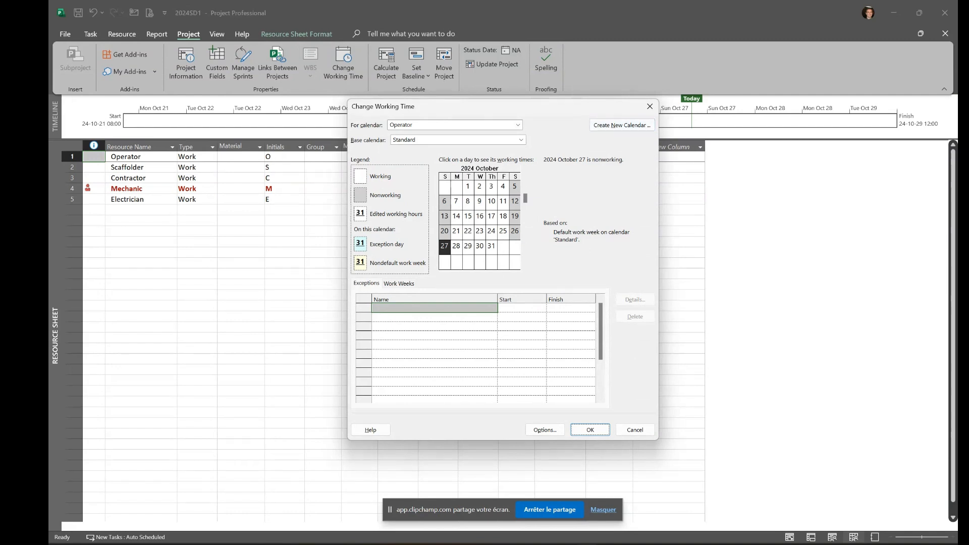
Review the Monday working times in the default work week of the Standard project calendar.
left_click(517, 124)
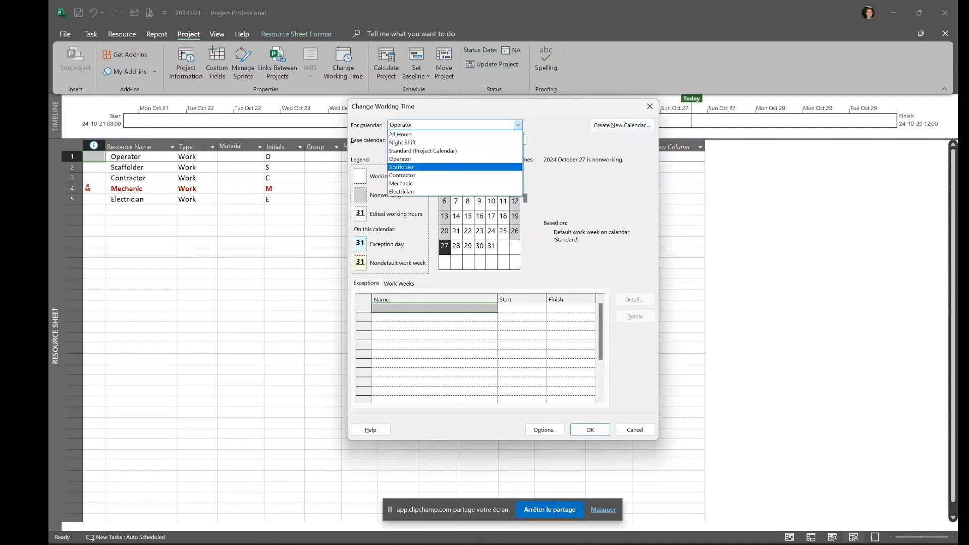
left_click(422, 151)
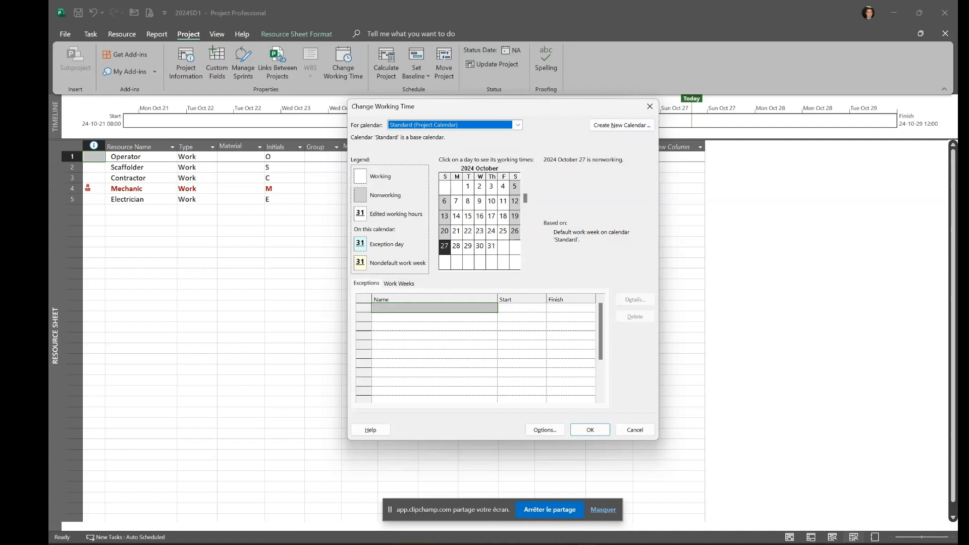
left_click(398, 283)
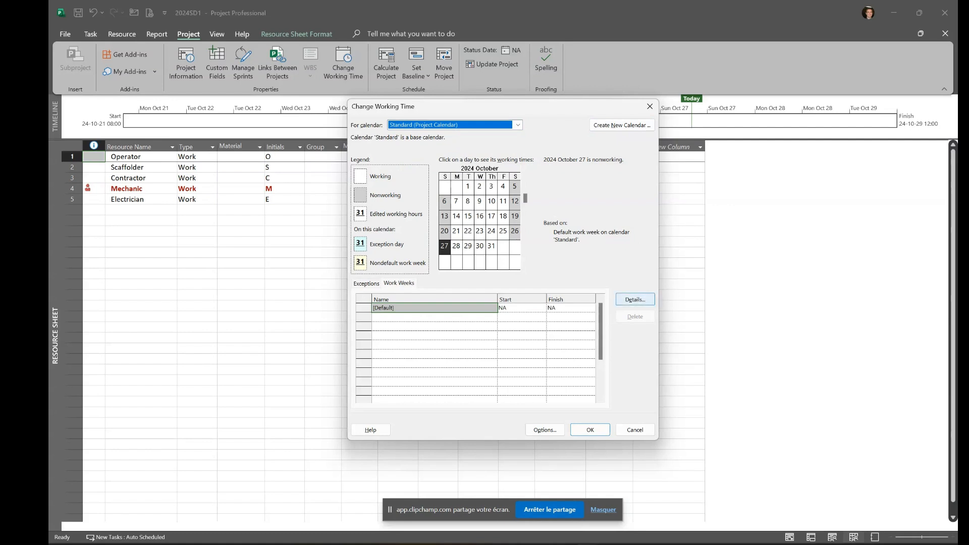
left_click(634, 299)
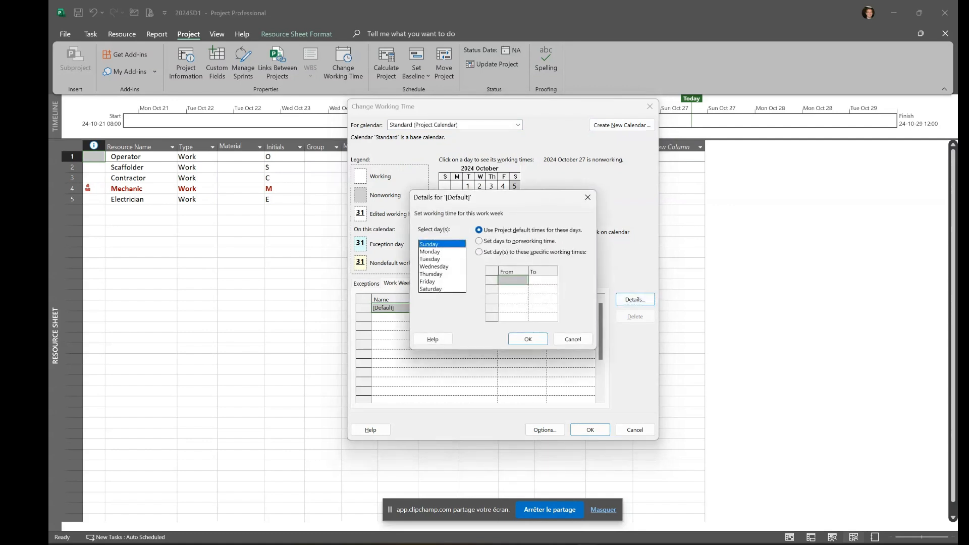
left_click(430, 252)
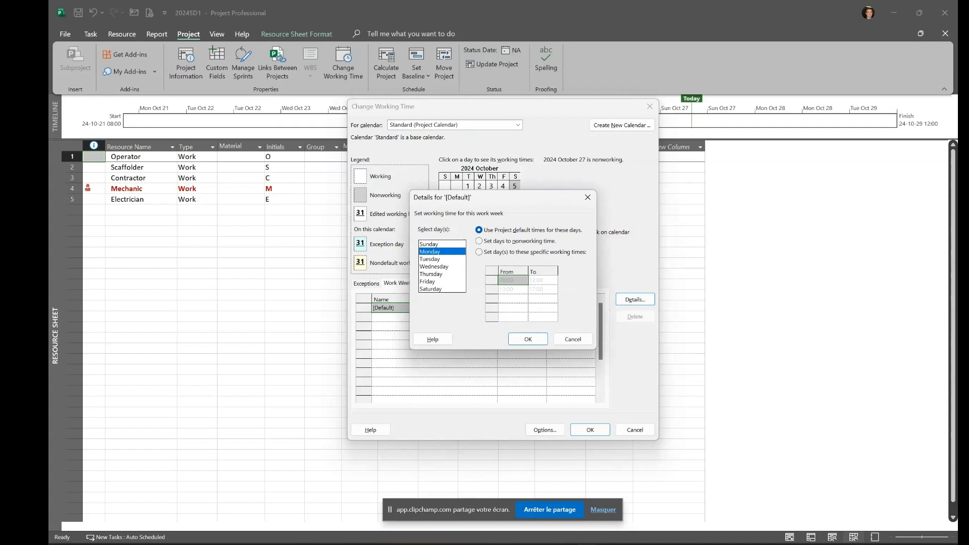
left_click(573, 339)
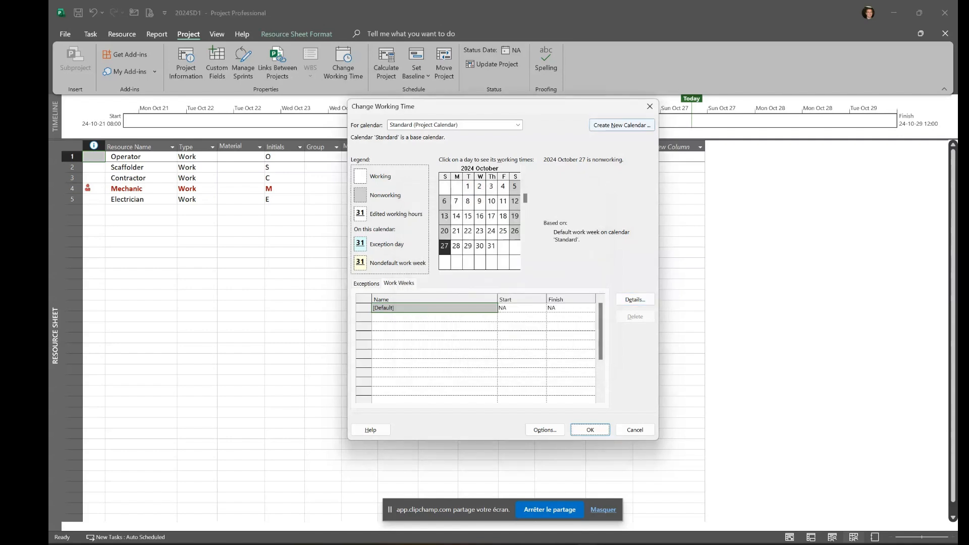
Create a new base calendar named 12h Day, not copied from an existing calendar.
left_click(622, 124)
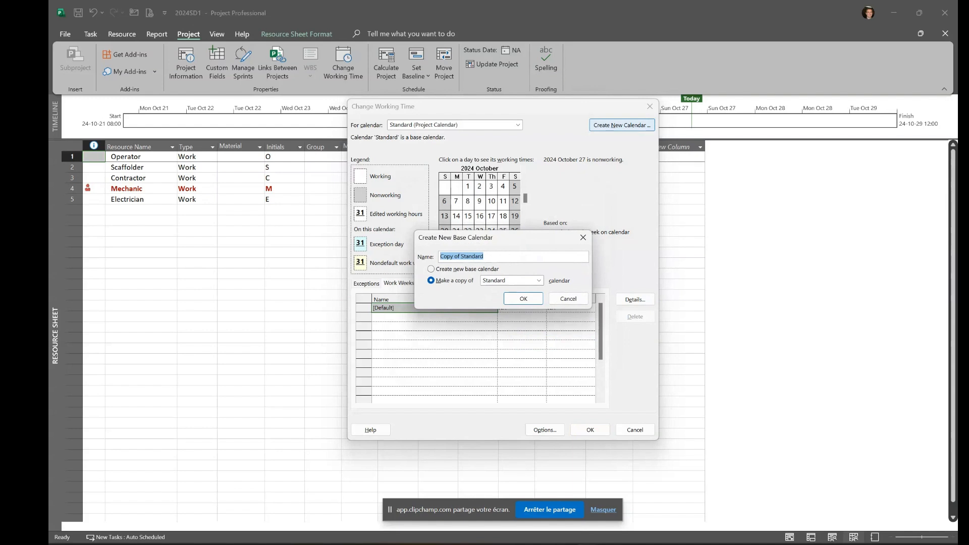
type("12h Day")
left_click(431, 269)
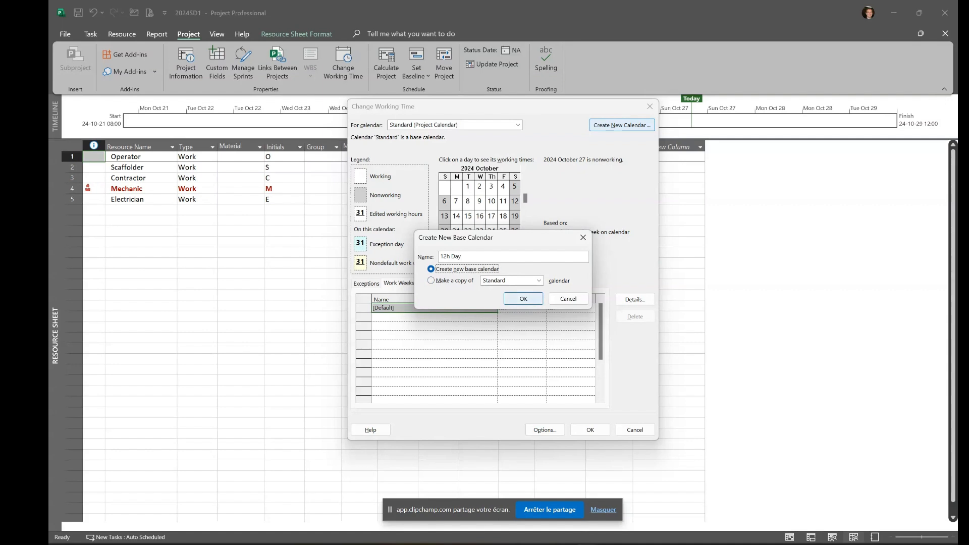
left_click(523, 299)
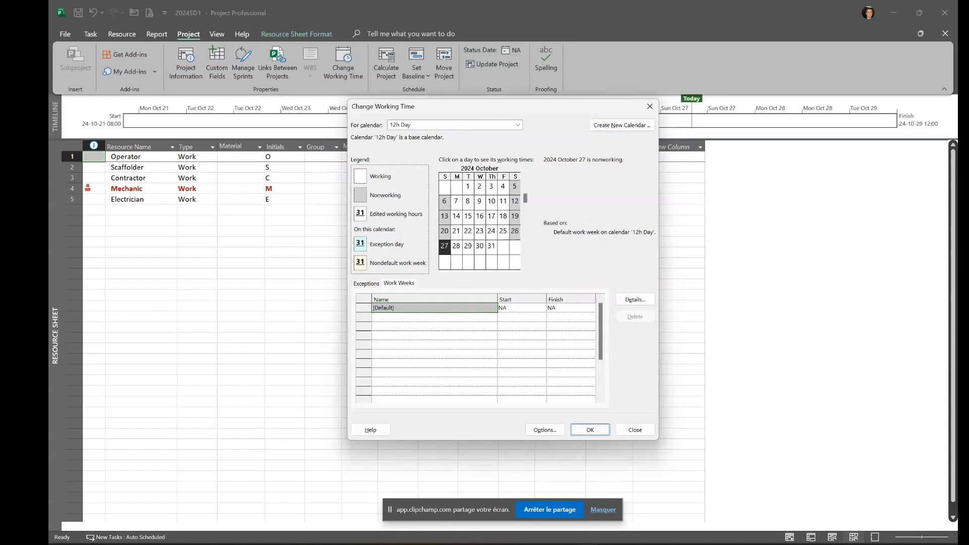
Set the default work week of the 12h Day calendar to 06:00–18:00 for Sunday through Saturday.
left_click(398, 283)
left_click(634, 299)
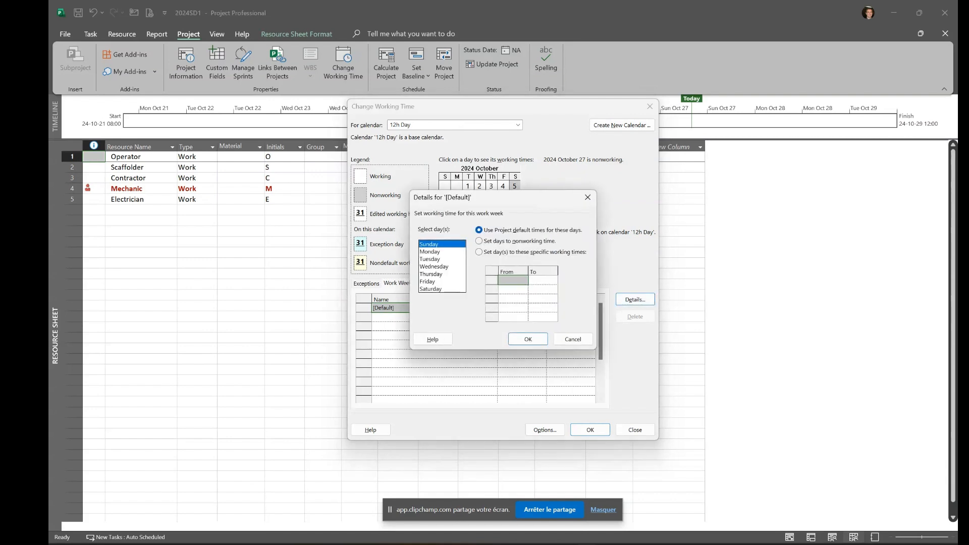
left_click(444, 289, "shift")
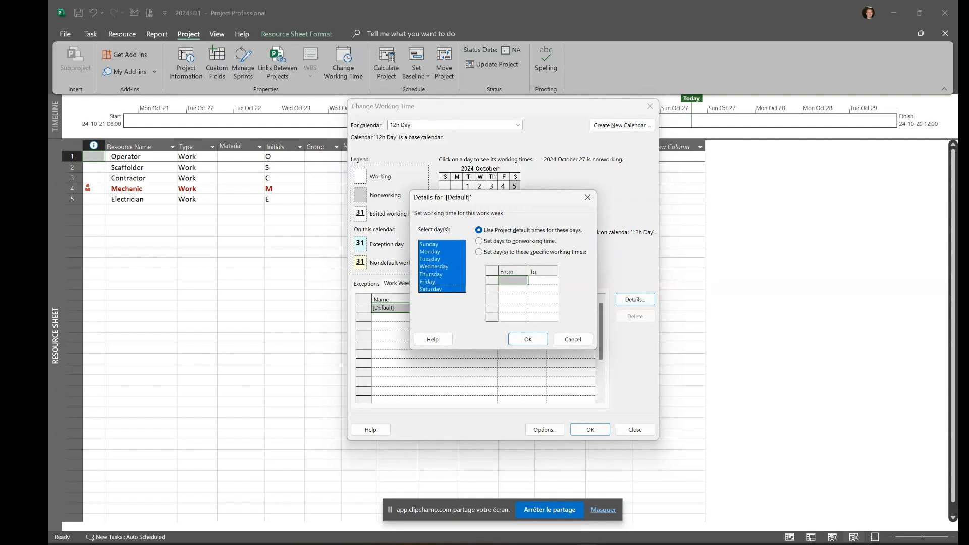
left_click(478, 251)
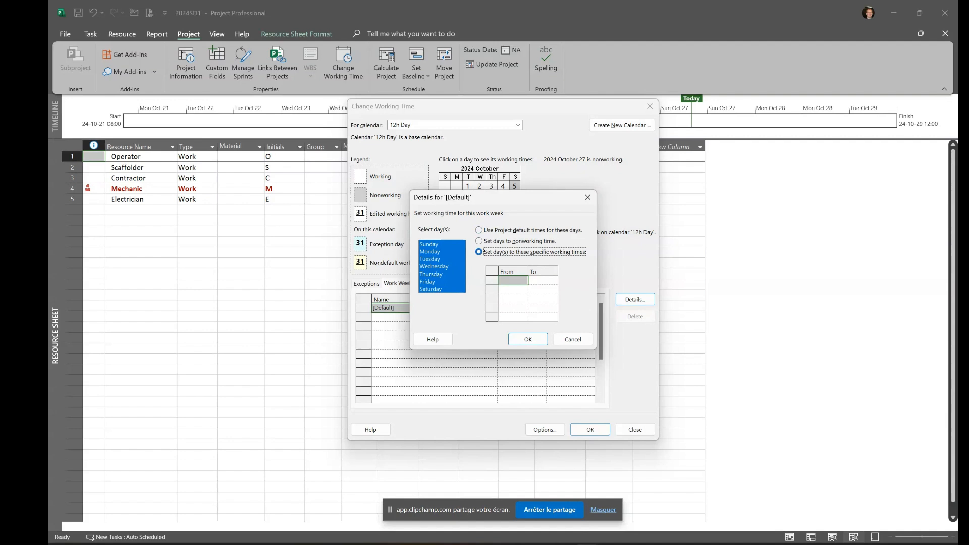
left_click(513, 280)
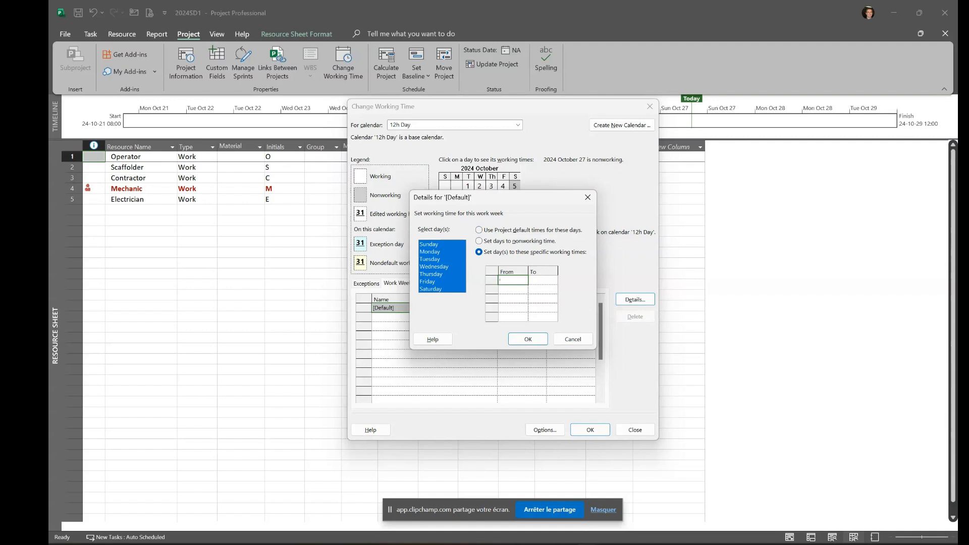
key("Tab")
type("1")
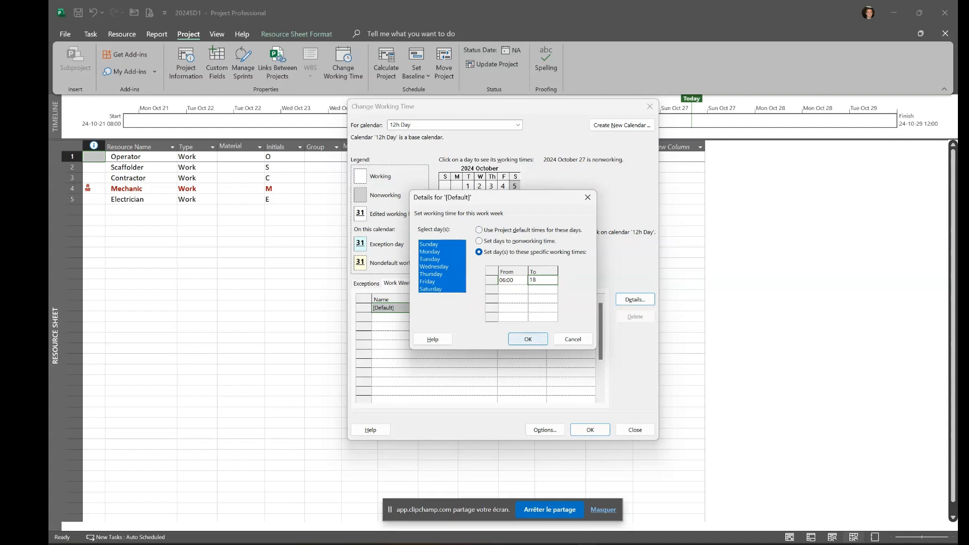
left_click(527, 338)
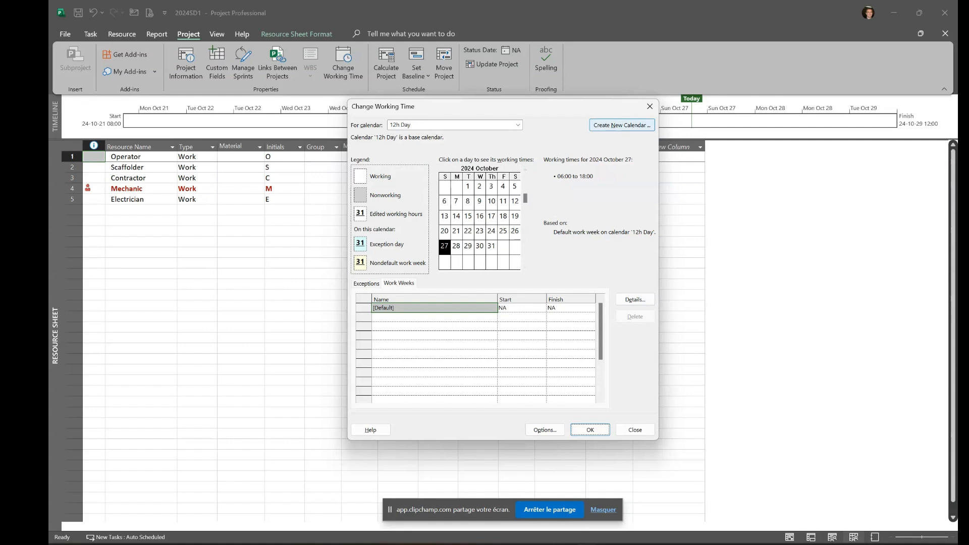
Create another new base calendar named 12h Night, saving the changes made to 12h Day.
left_click(621, 124)
left_click(431, 269)
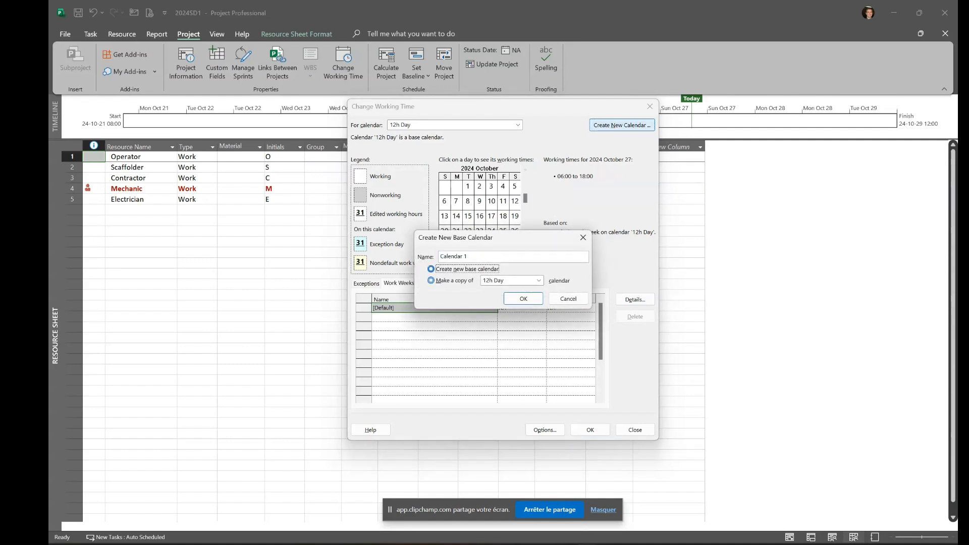
left_click_drag(469, 256, 438, 256)
type("12h Night")
left_click(523, 298)
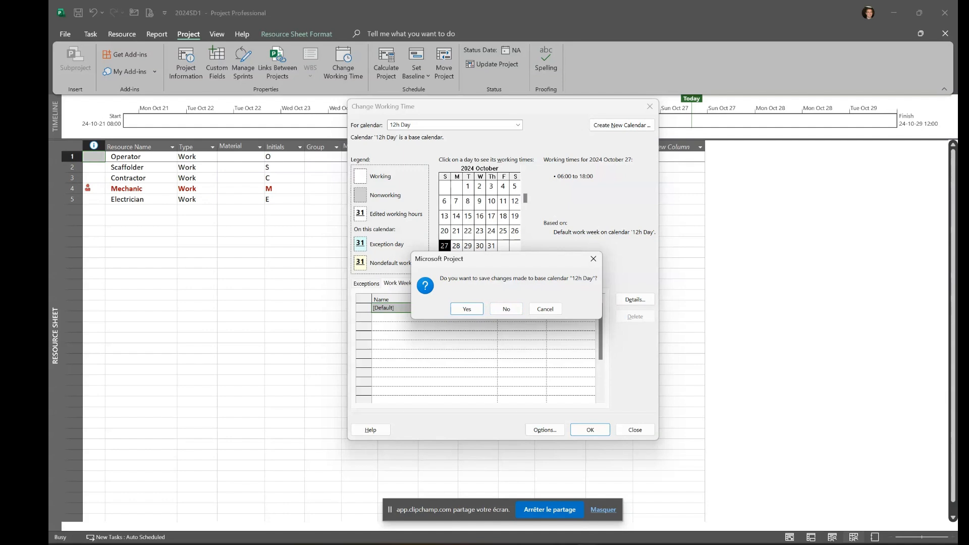
left_click(467, 309)
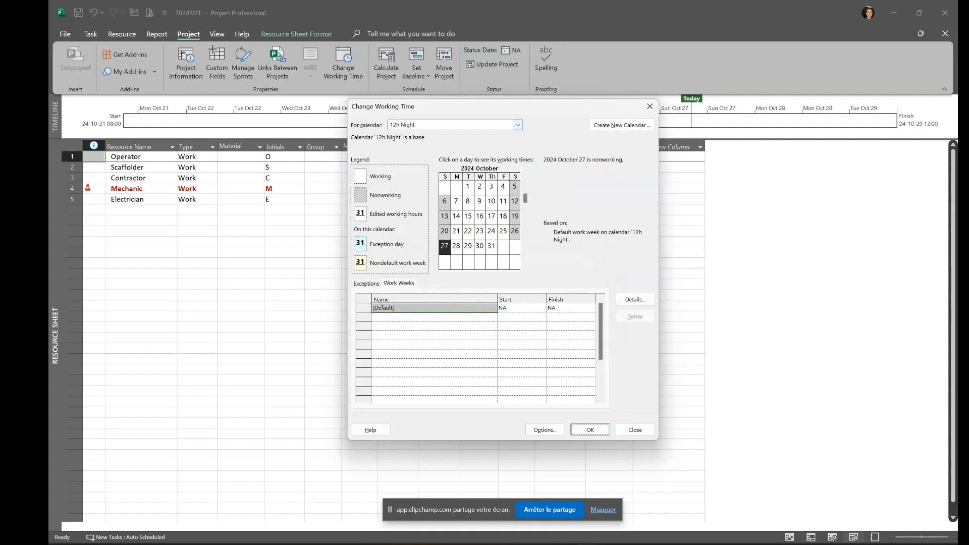
Set all seven days of the 12h Night default work week to 18:00–00:00 and 00:00–06:00, and apply the calendar changes.
left_click(635, 300)
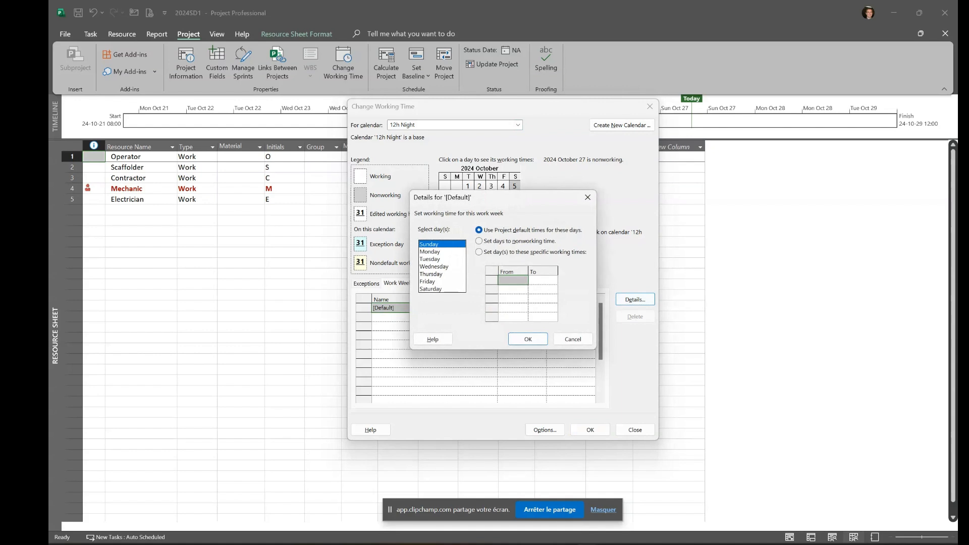
left_click(442, 289, "shift")
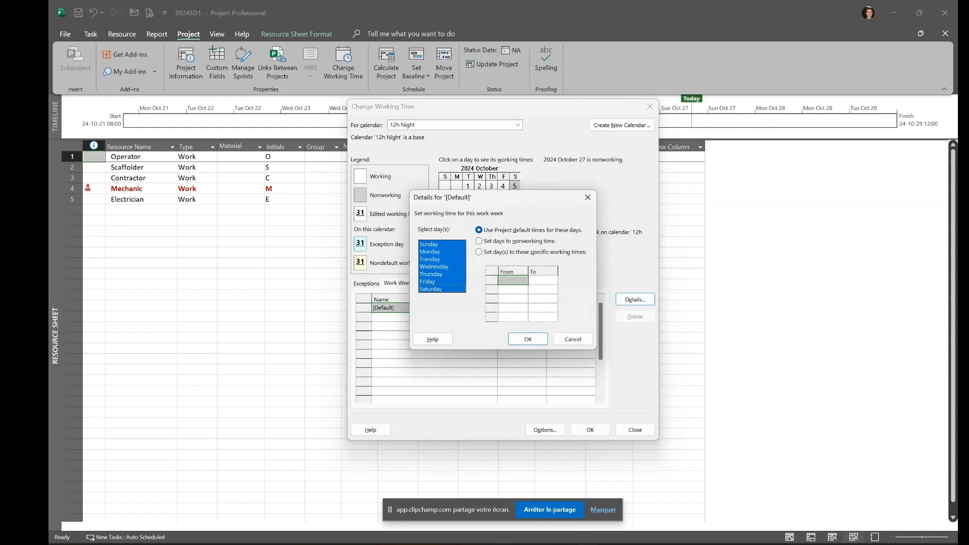
left_click(479, 251)
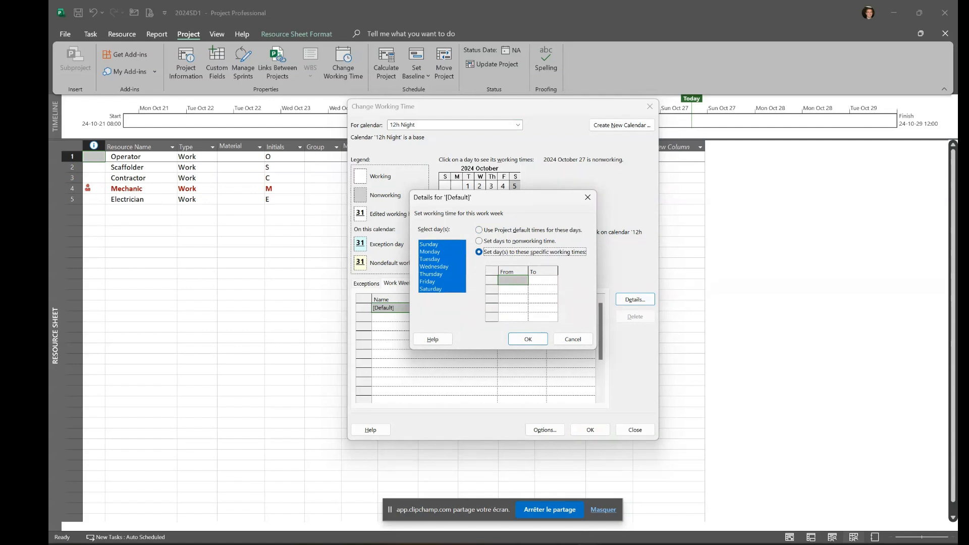
left_click(513, 280)
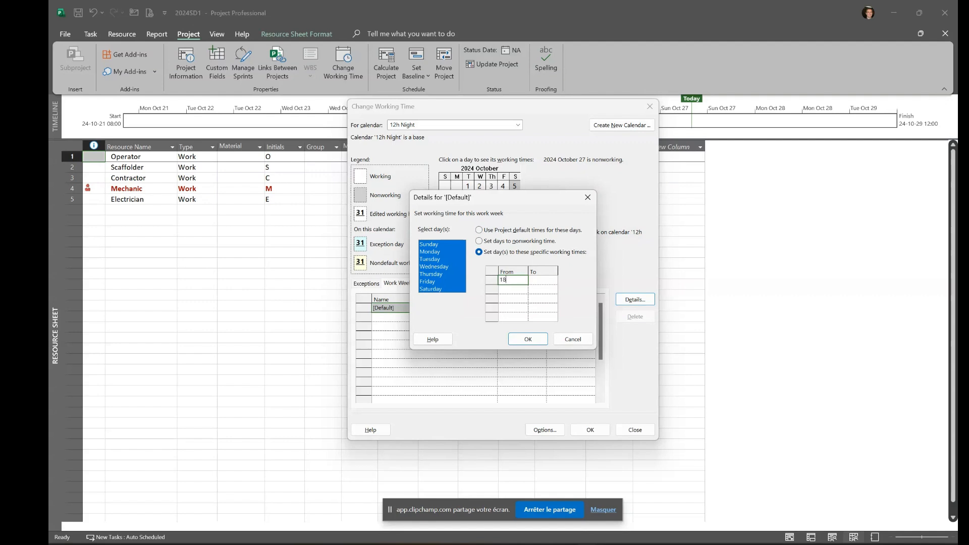
type("18")
key("Return")
left_click(542, 280)
type("0")
key("Return")
type("0:00")
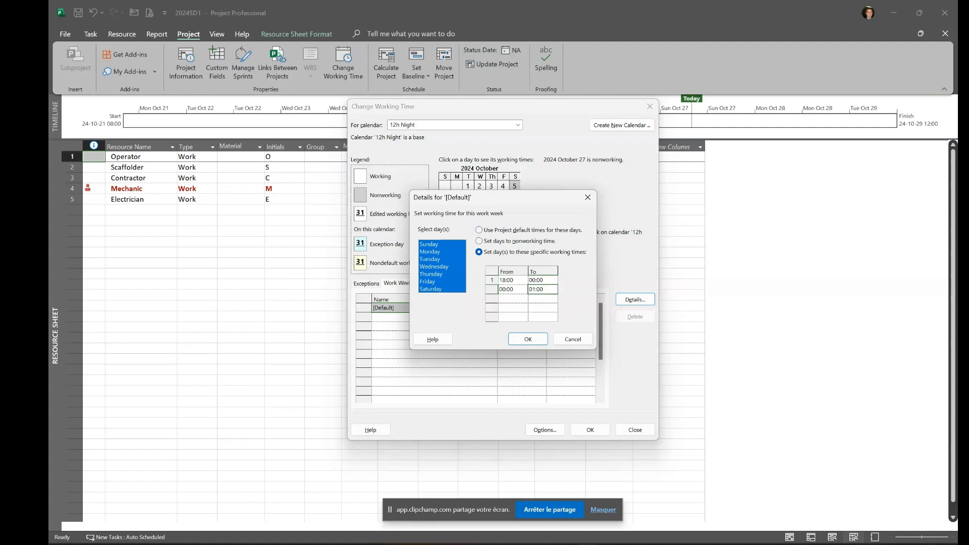
type("6")
key("Return")
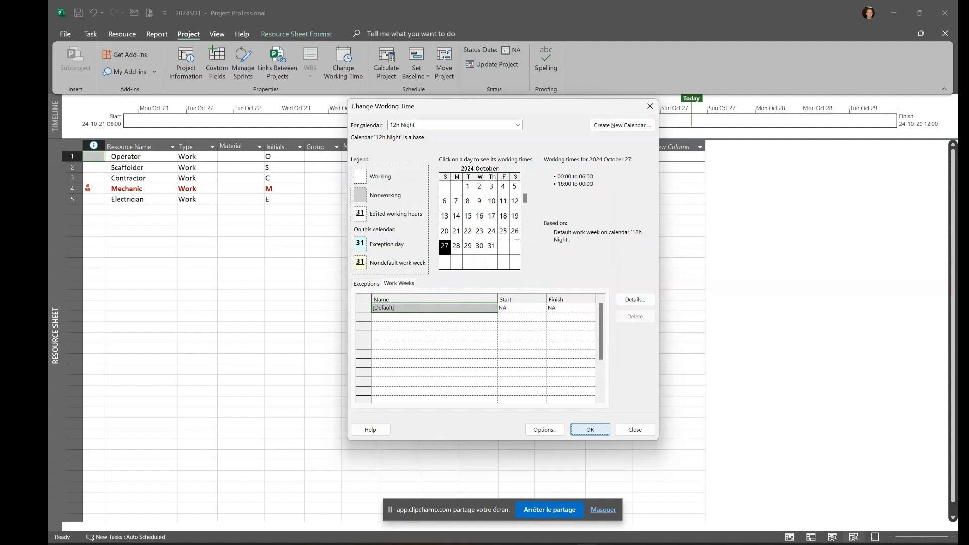
left_click(590, 429)
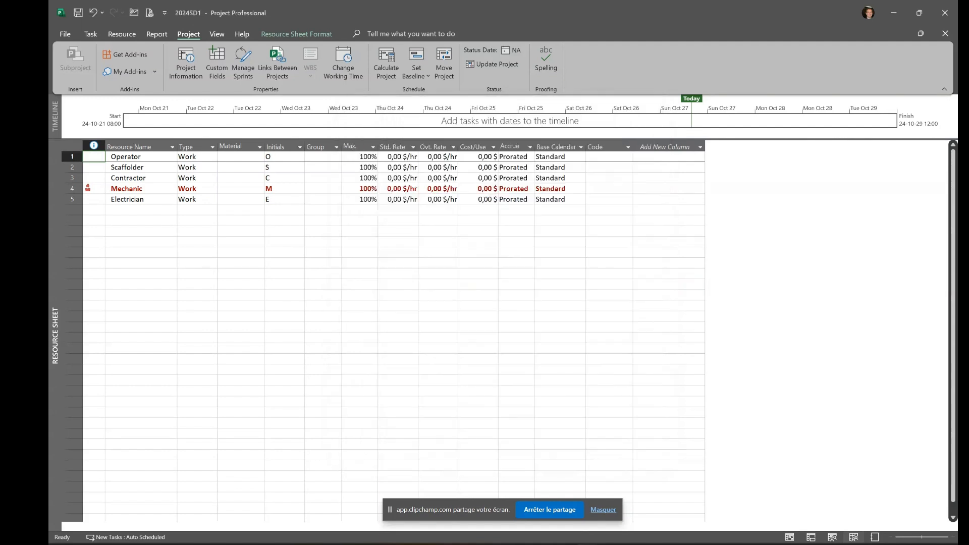
Assign the 12h Day base calendar to the Operator and Scaffolder resources.
left_click(557, 157)
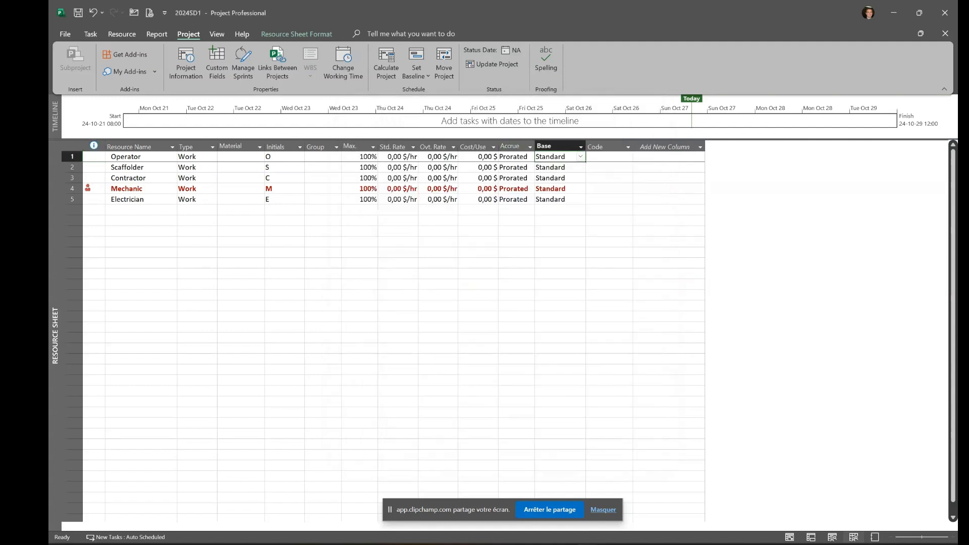
left_click(580, 157)
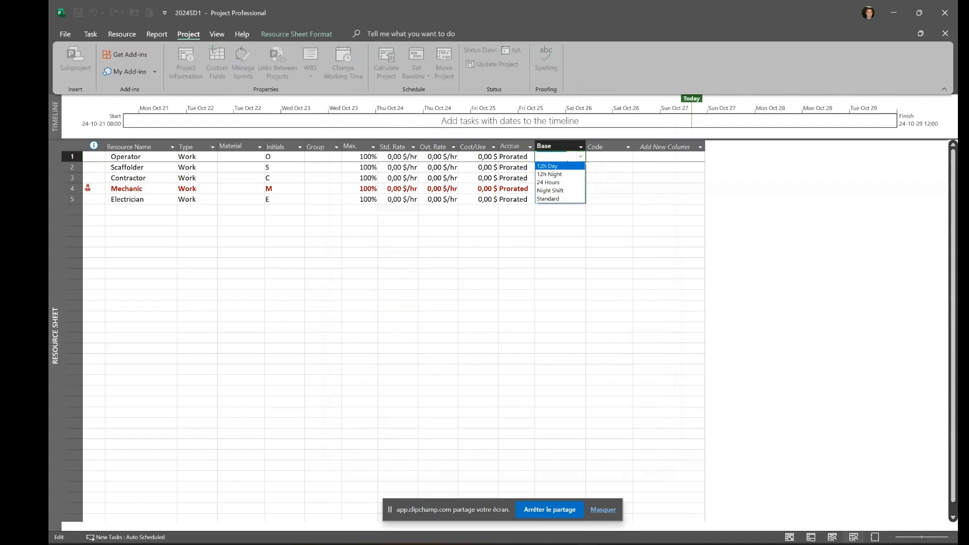
left_click(560, 166)
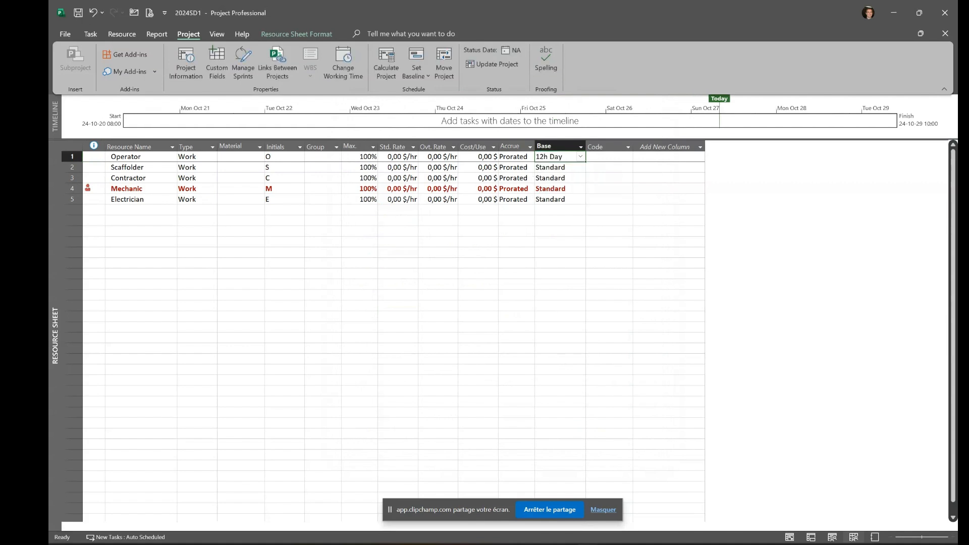
left_click(557, 168)
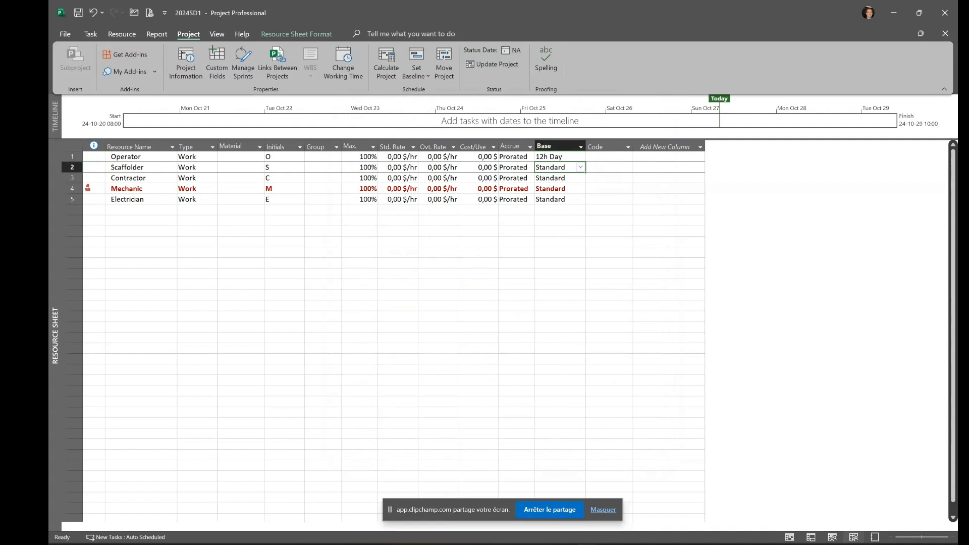
left_click(580, 166)
left_click(560, 177)
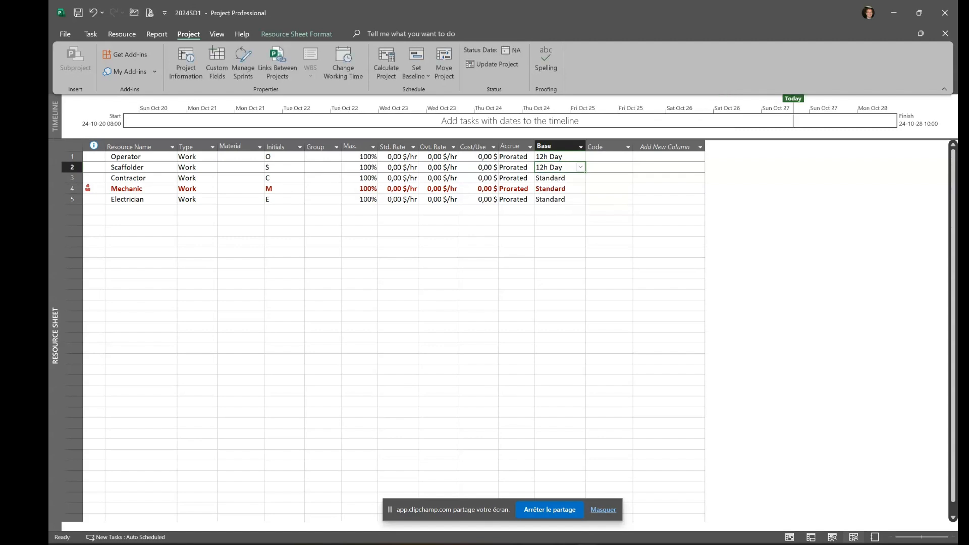
Assign the 12h Day base calendar to the Contractor, Mechanic and Electrician resources.
left_click(557, 178)
left_click(580, 177)
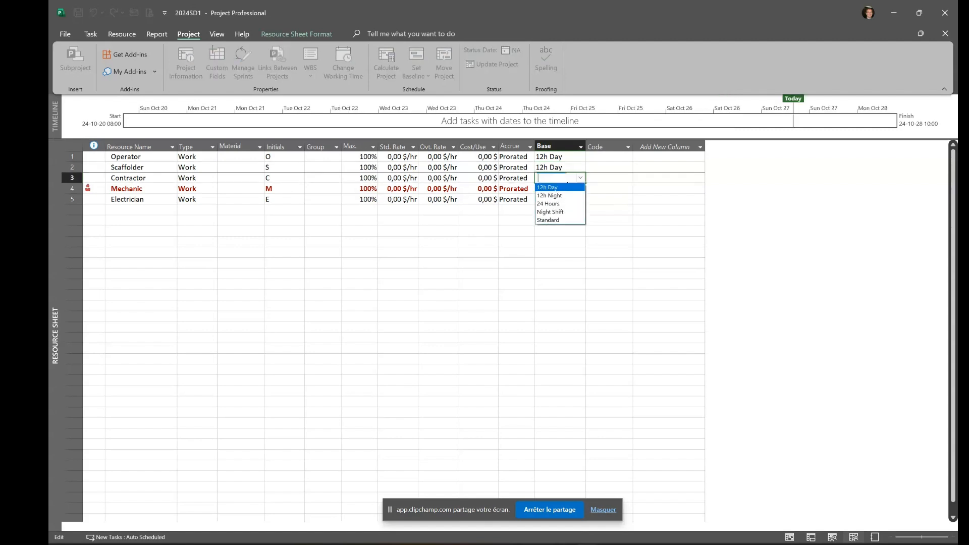
left_click(560, 187)
left_click(557, 189)
left_click(580, 188)
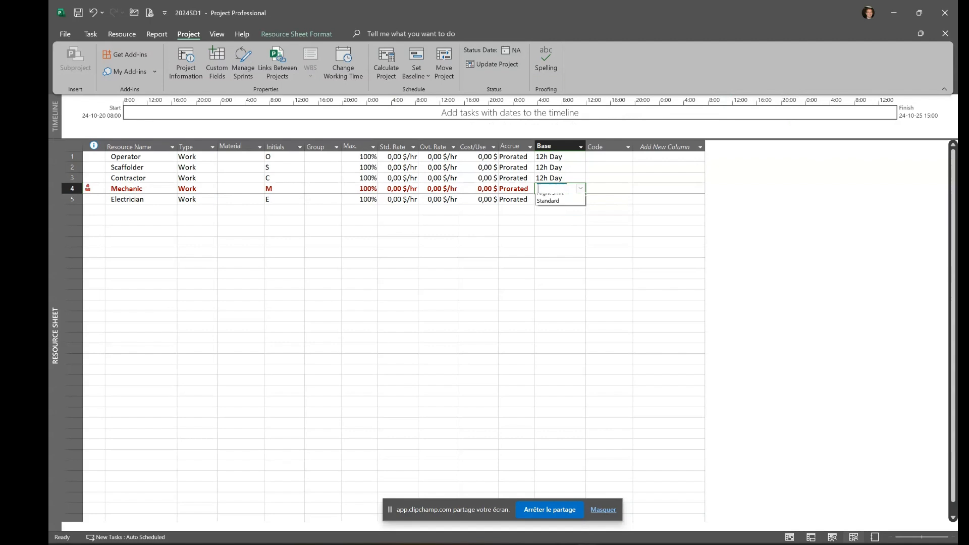
left_click(560, 197)
left_click(557, 199)
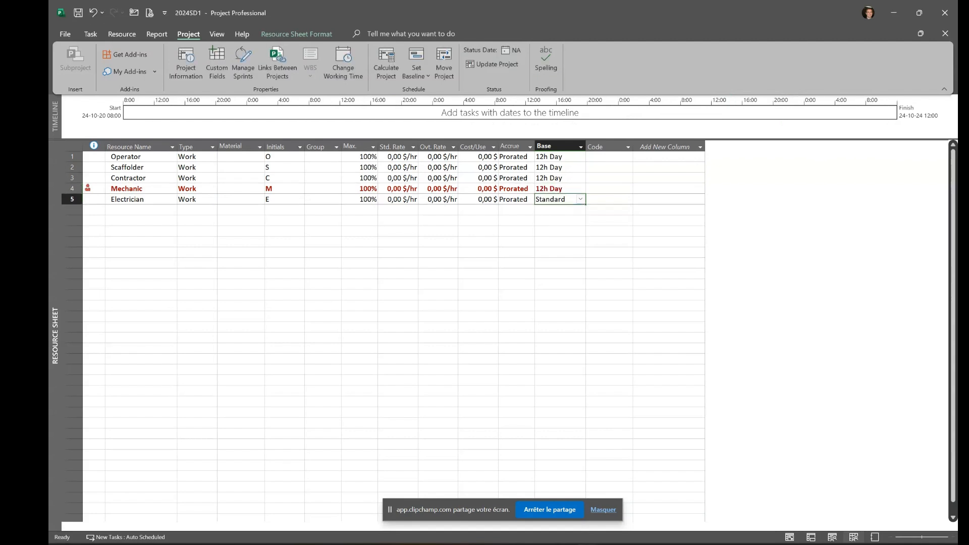
left_click(581, 200)
left_click(560, 208)
left_click(438, 241)
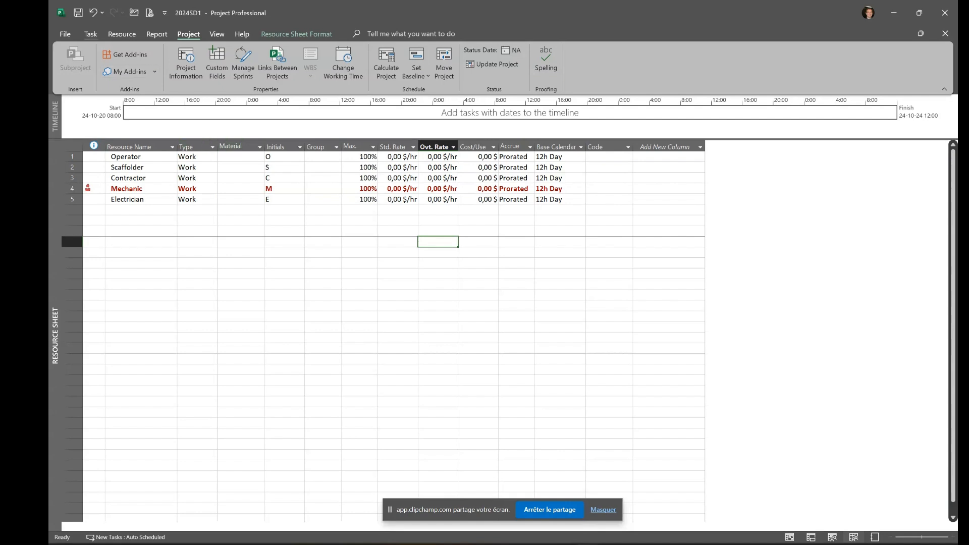
Switch to the Gantt Chart view and bring the 2024SD1 project summary task's bar into view on the timescale.
left_click(91, 34)
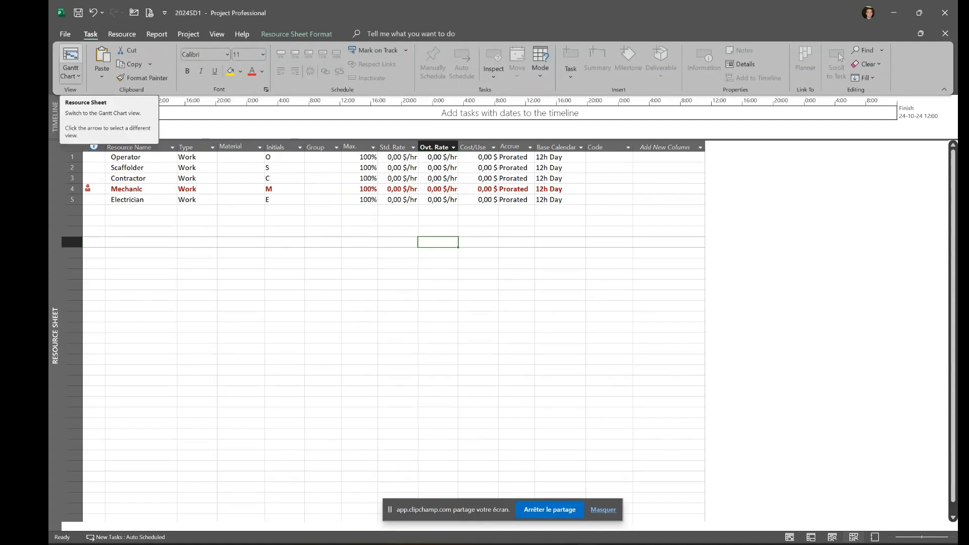
left_click(70, 60)
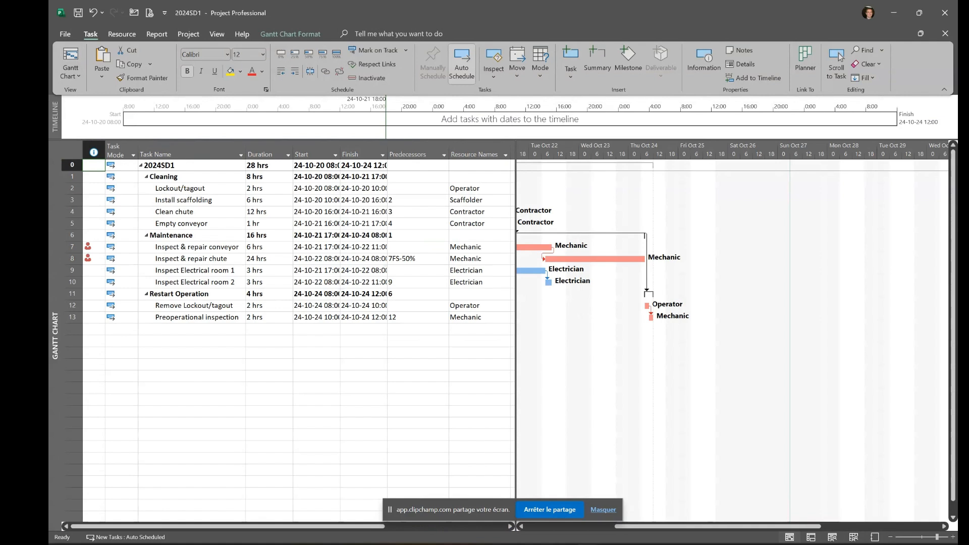
left_click(837, 57)
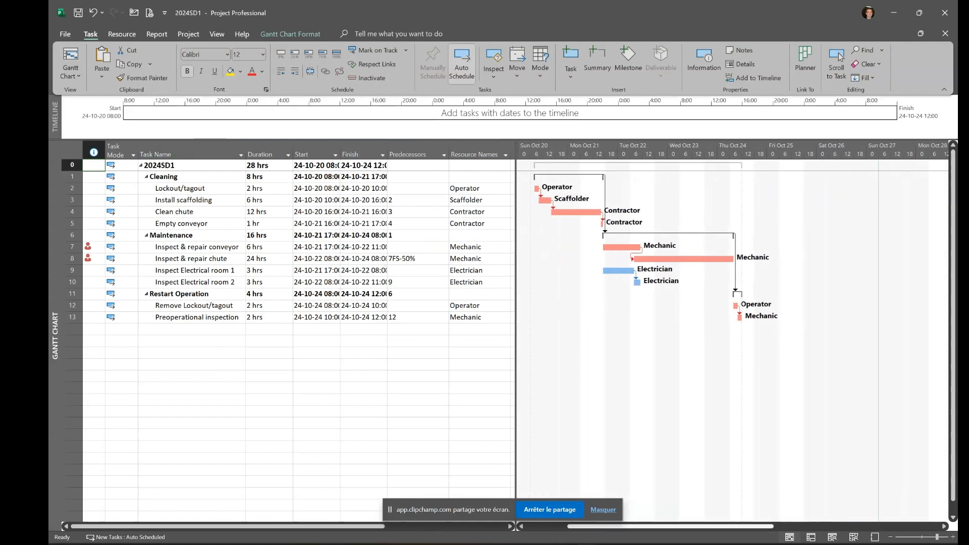